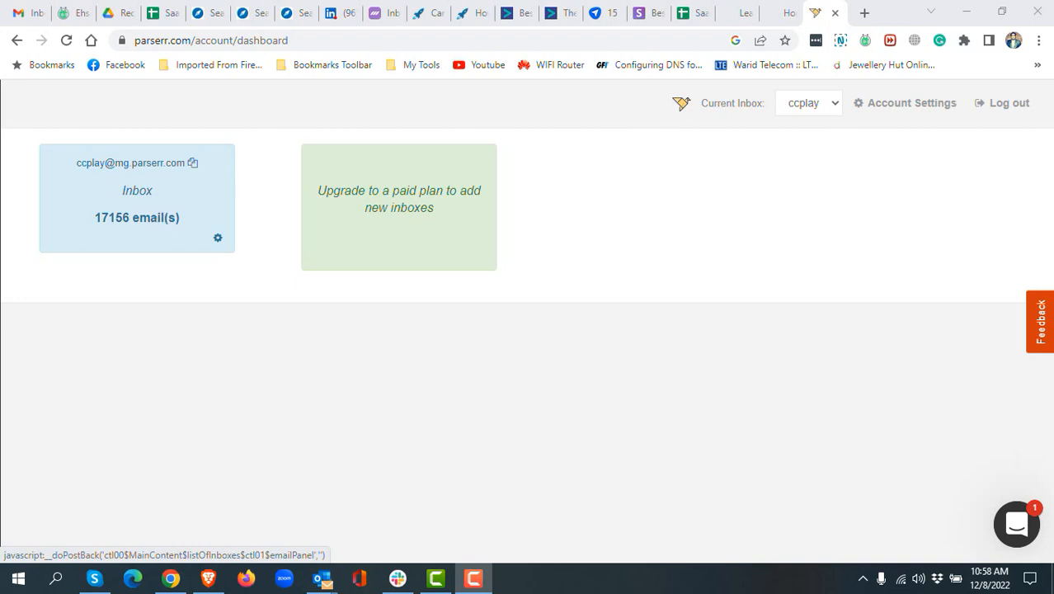
# - Copy the Parserr inbox's e-mail address to the clipboard and dismiss the confirmation
pyautogui.click(192, 162)
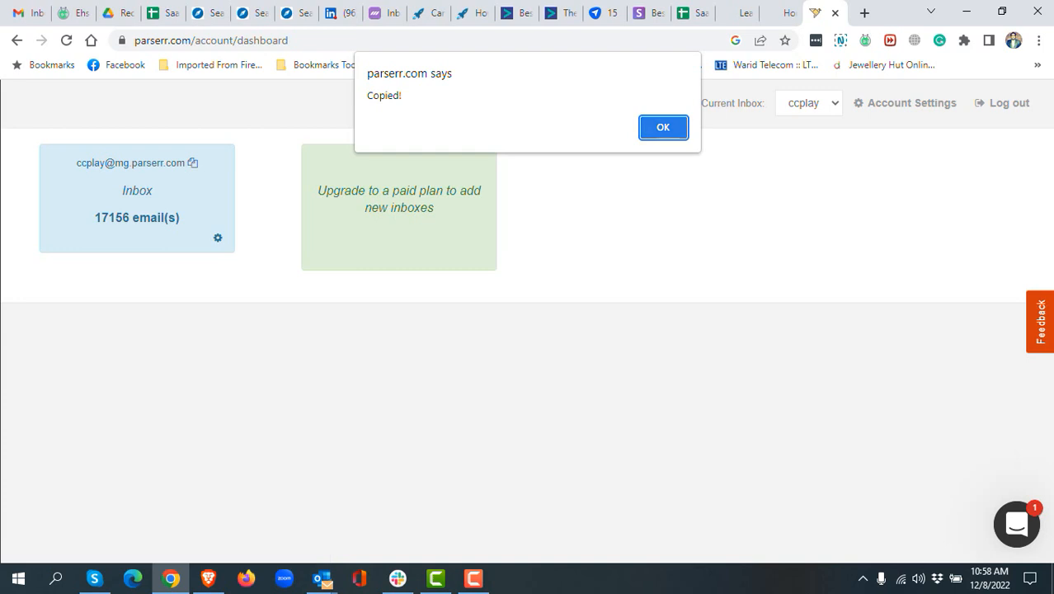
pyautogui.press('Return')
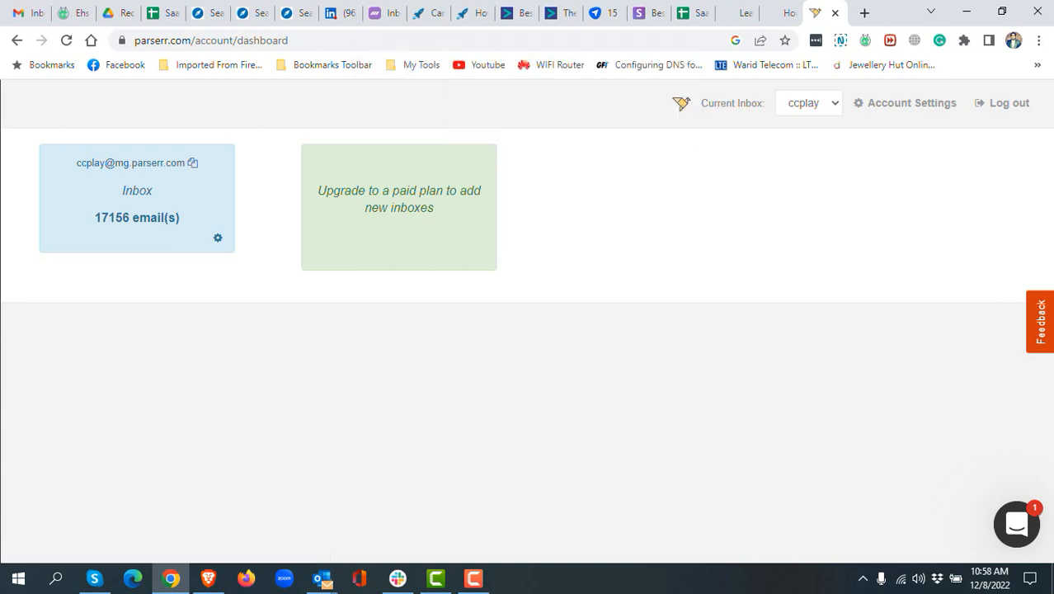
# - Switch to the open lead message in Outlook and highlight "Saashups New Lead" in its subject line
pyautogui.moveTo(474, 578)
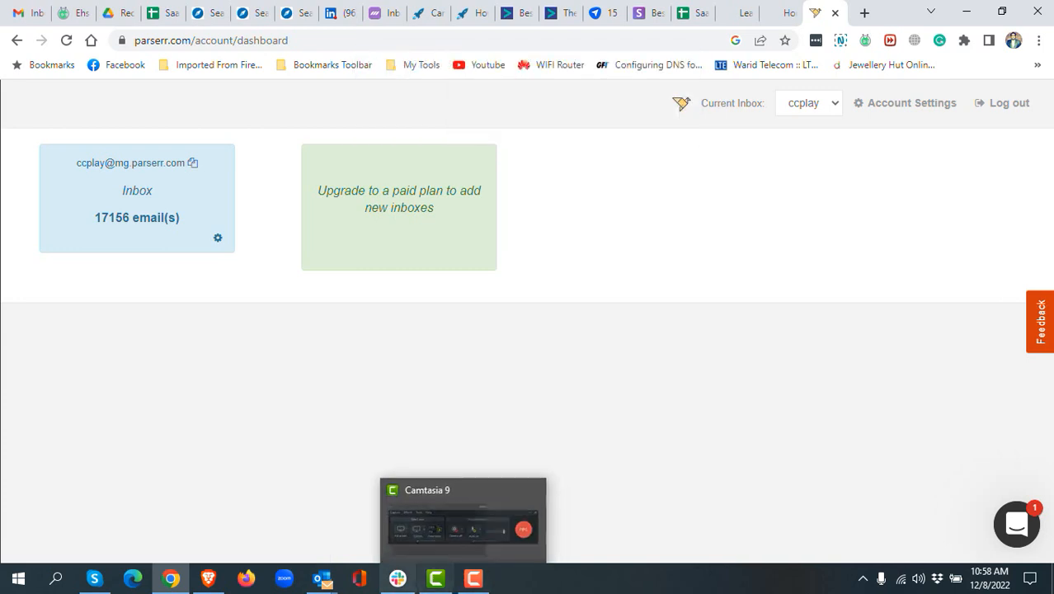
pyautogui.moveTo(322, 578)
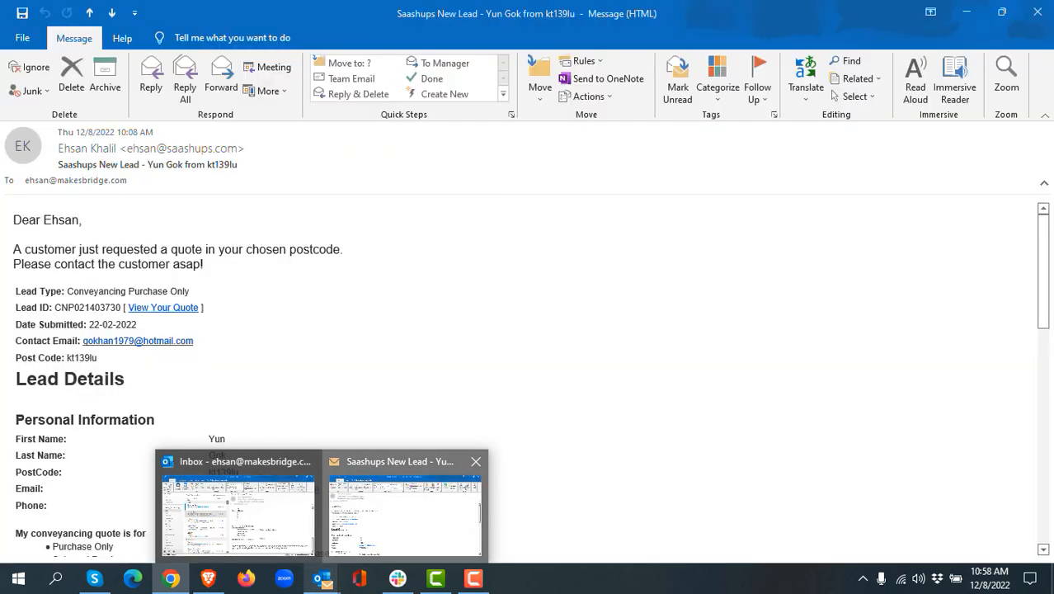
pyautogui.click(405, 515)
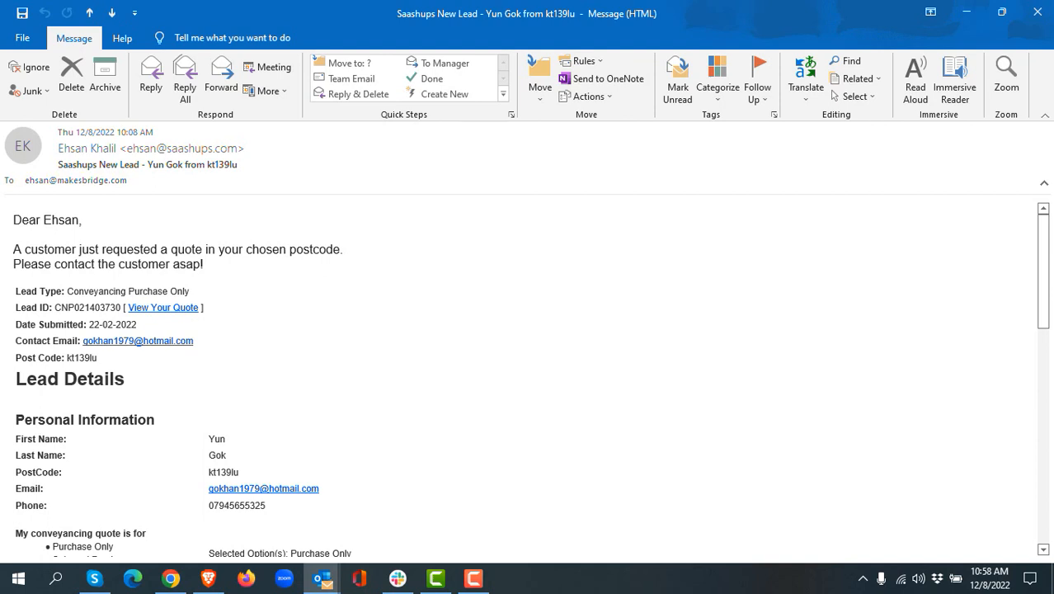
pyautogui.moveTo(58, 164); pyautogui.dragTo(139, 165)
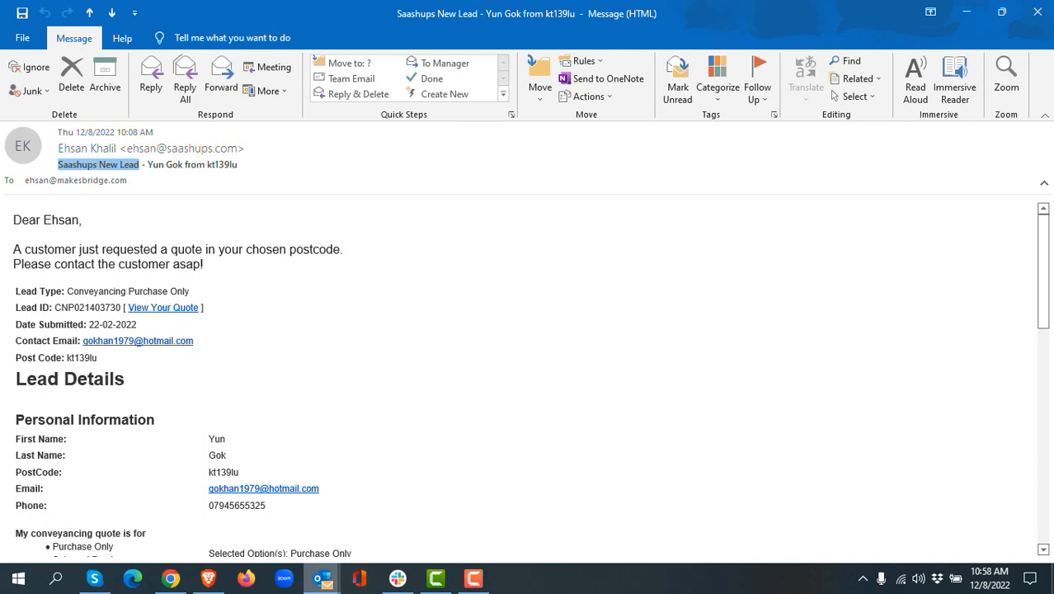
# - Switch to the main Outlook inbox window, open Rules and Alerts, and check which folder the rules apply to
pyautogui.moveTo(321, 578)
pyautogui.click(235, 495)
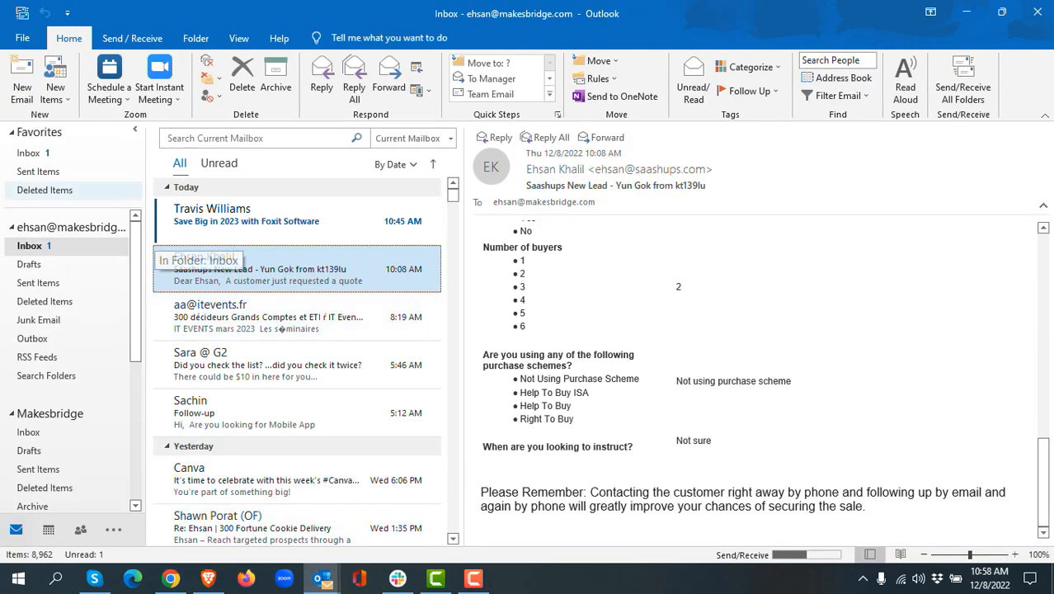
pyautogui.click(22, 38)
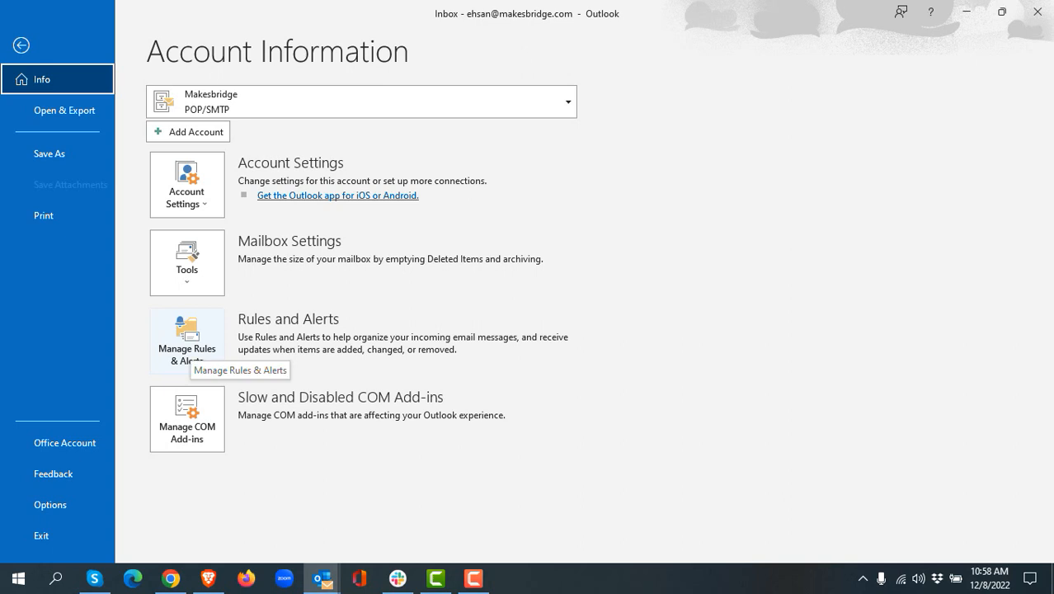
pyautogui.click(187, 339)
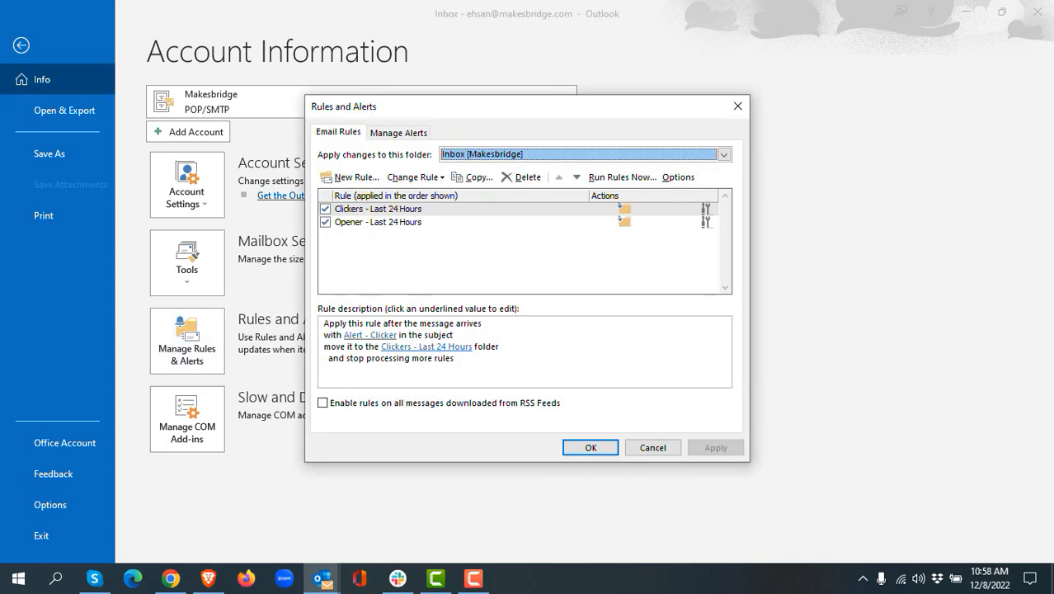
pyautogui.click(724, 154)
pyautogui.click(724, 154)
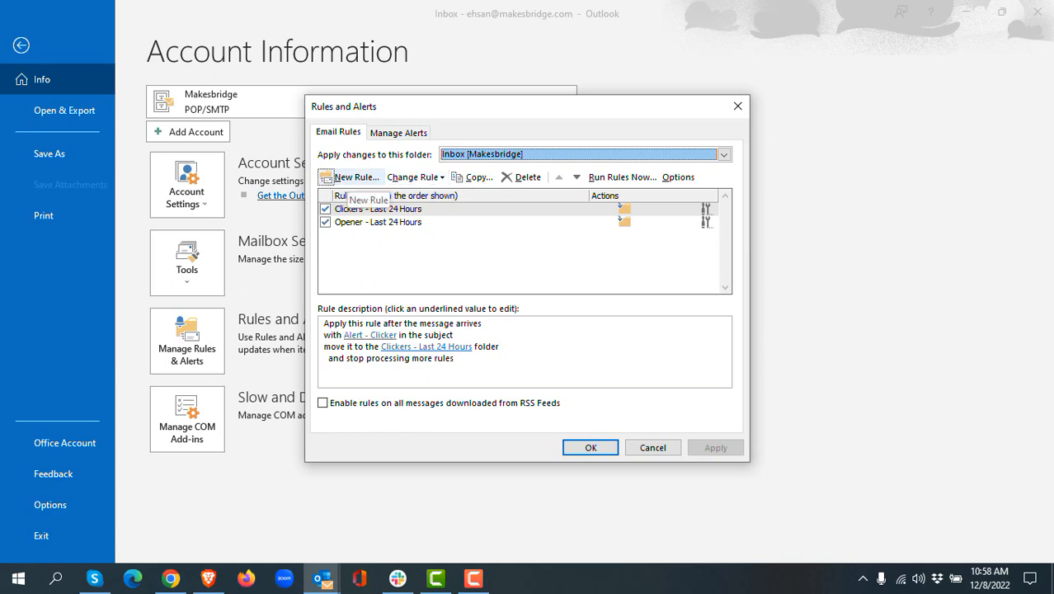
# - Start a new rule from a blank rule that applies to messages received
pyautogui.click(346, 178)
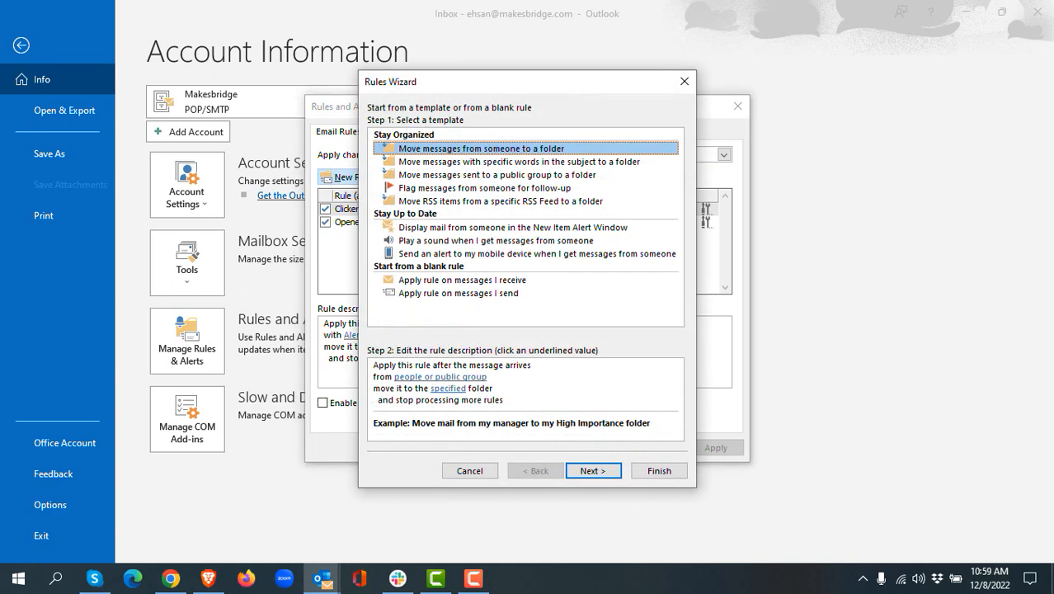
pyautogui.click(462, 280)
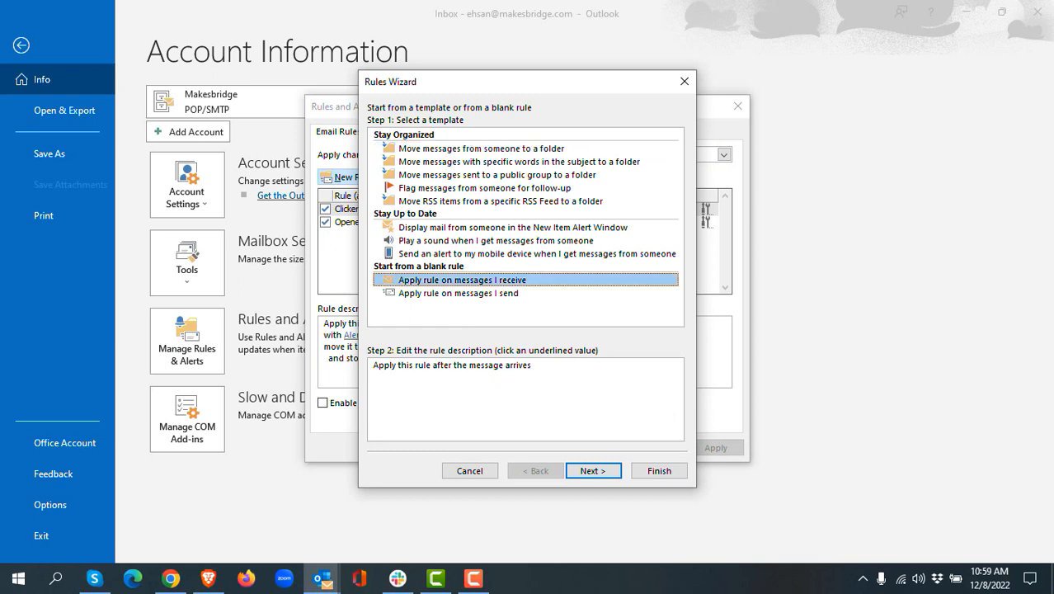
pyautogui.click(593, 470)
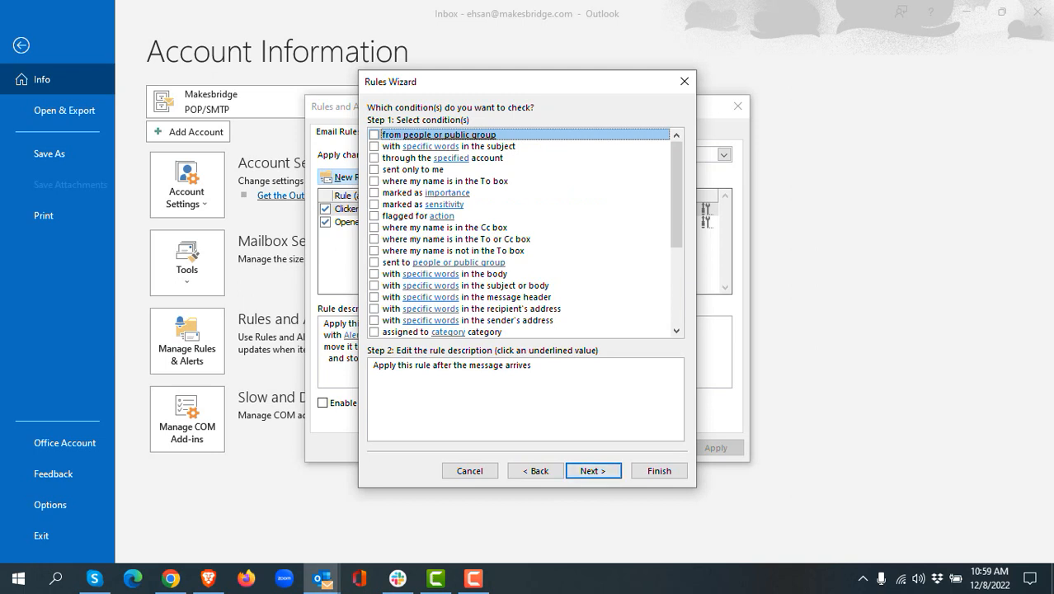
# - Set the rule's condition to messages with "Saashups New Lead" in the subject and proceed to the actions
pyautogui.click(373, 146)
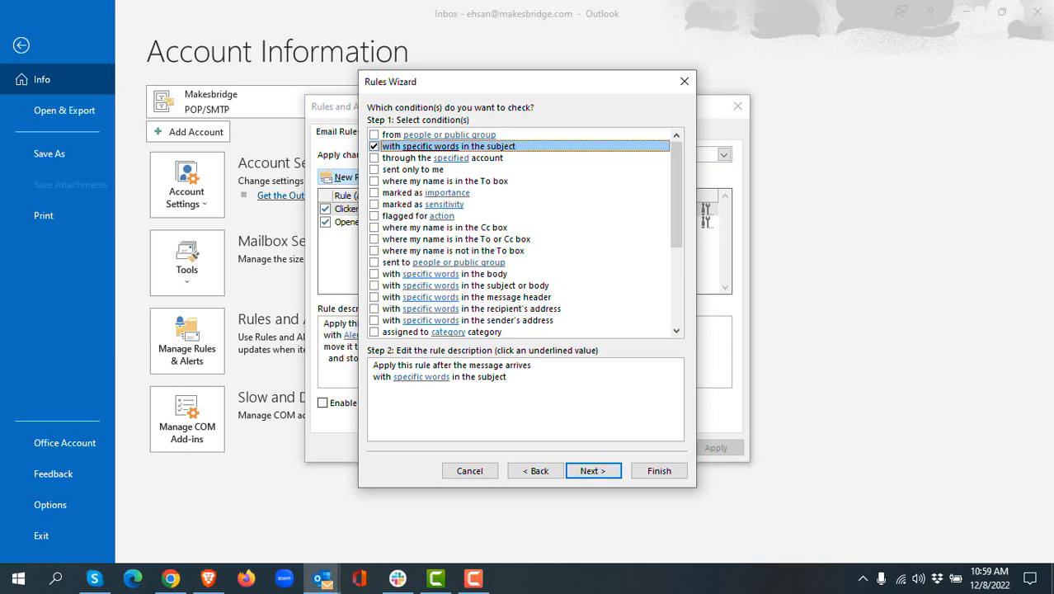
pyautogui.press('Tab')
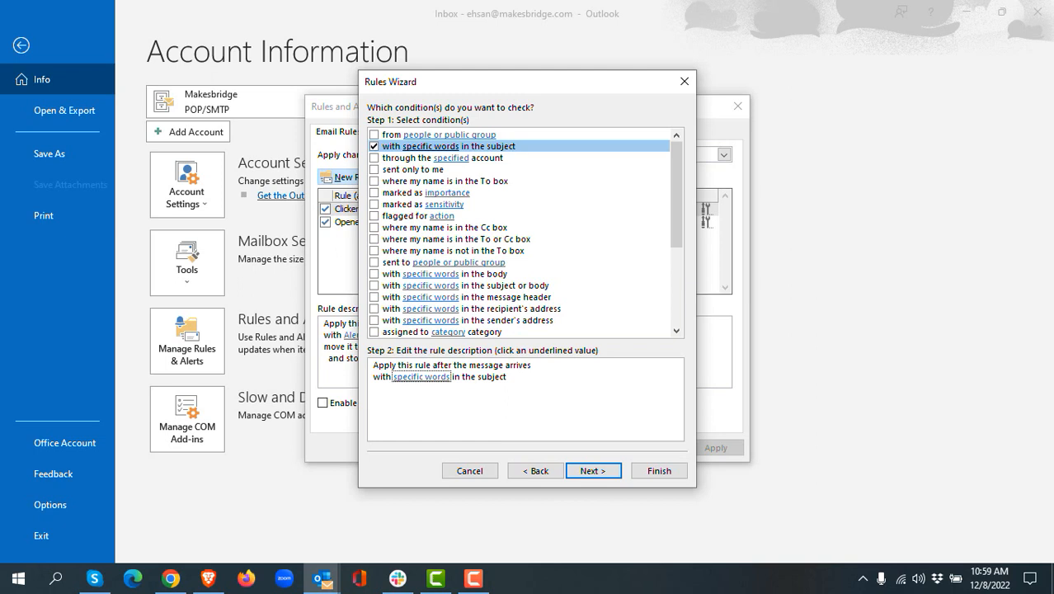
pyautogui.press('Return')
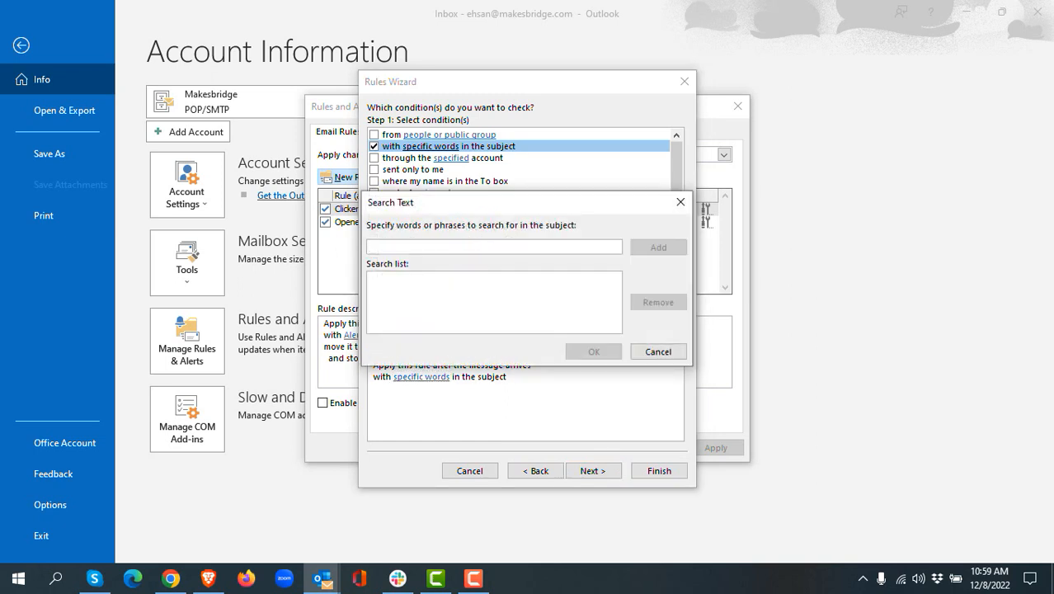
pyautogui.write('Saashups')
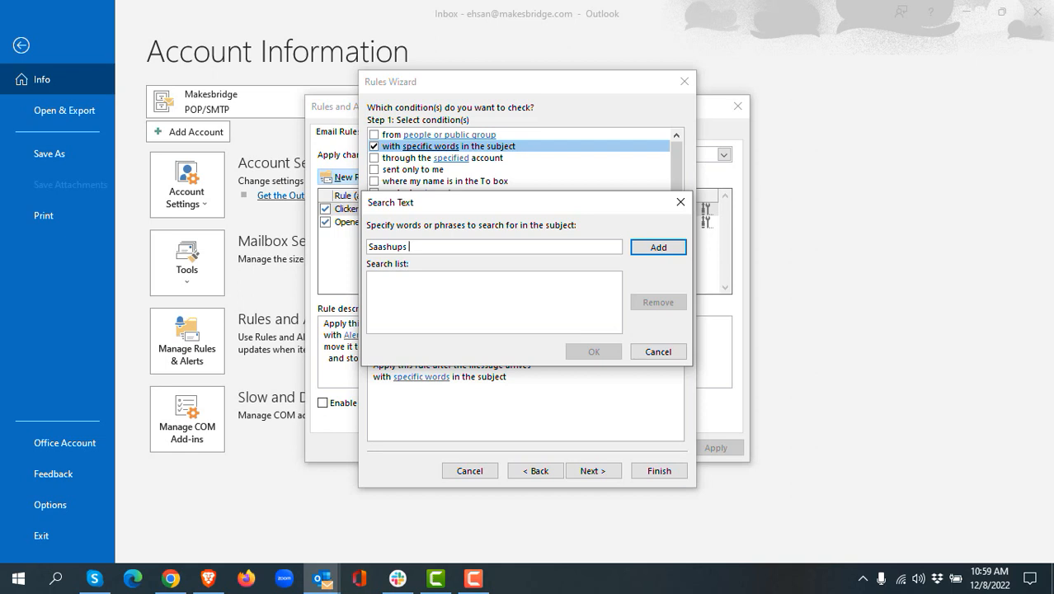
pyautogui.write('New Lead')
pyautogui.press('Return')
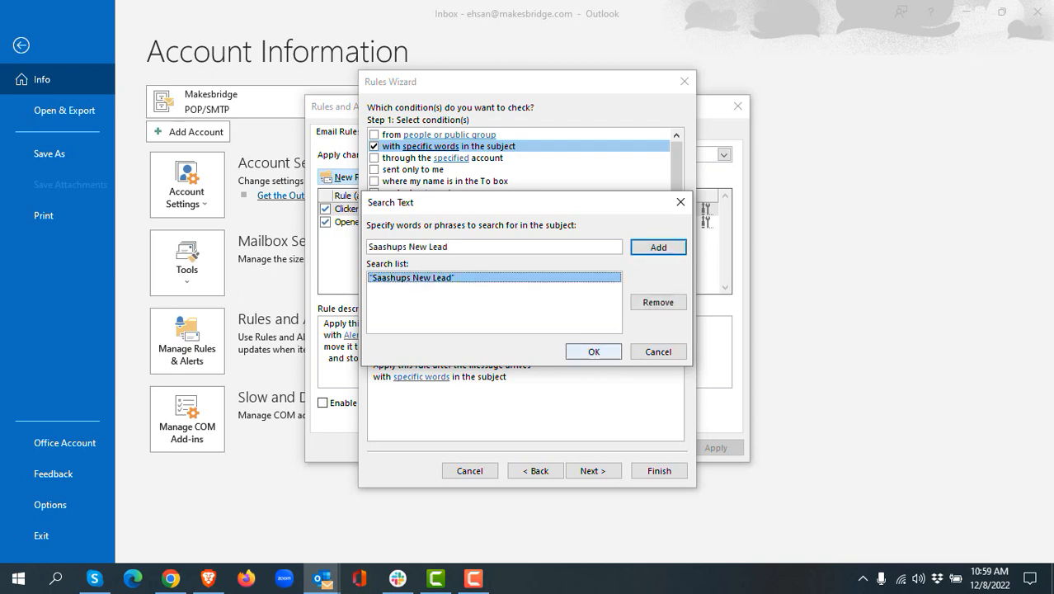
pyautogui.click(593, 351)
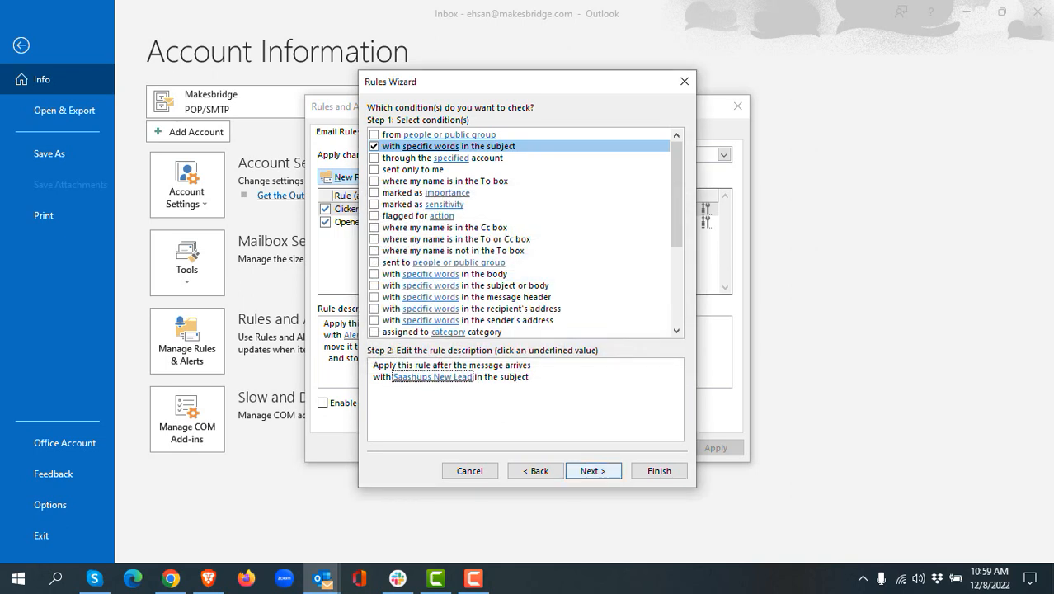
pyautogui.click(594, 470)
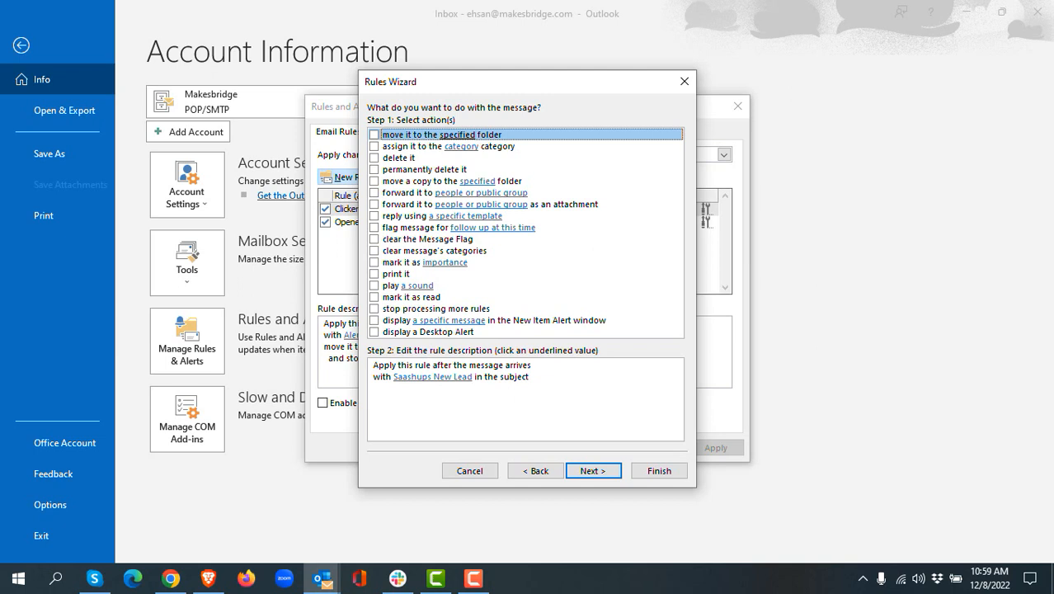
# - Make the rule forward messages to the copied Parserr inbox address and proceed to the exceptions
pyautogui.click(374, 193)
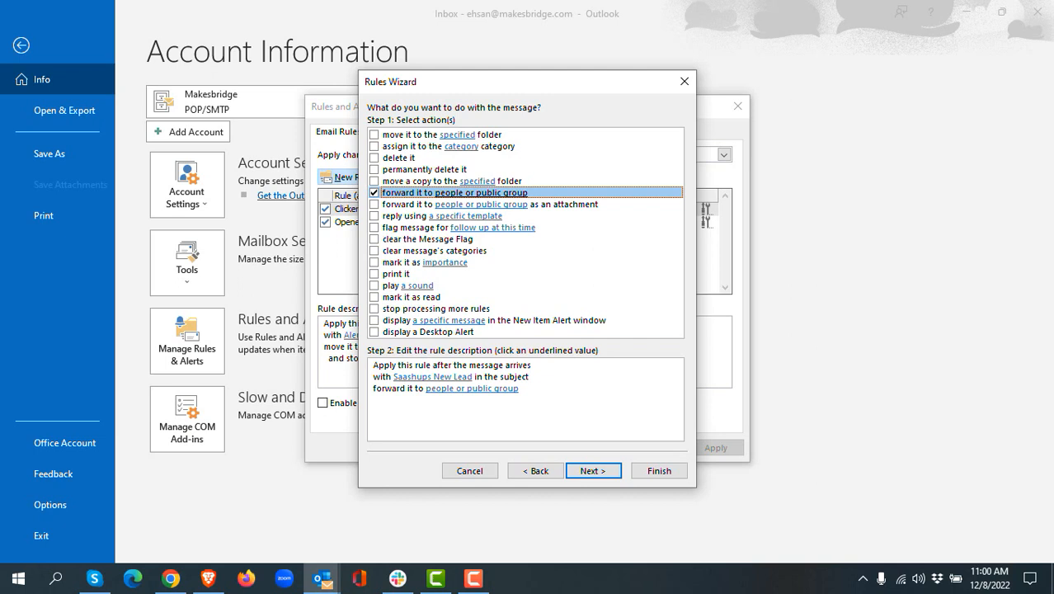
pyautogui.click(471, 388)
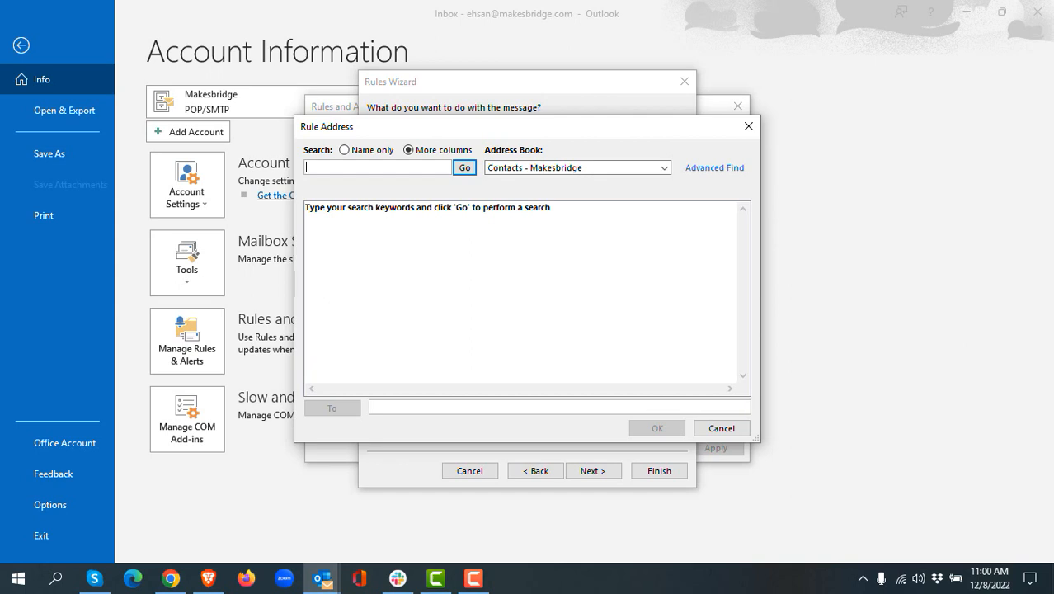
pyautogui.click(371, 407)
pyautogui.hotkey('ctrl', 'v')
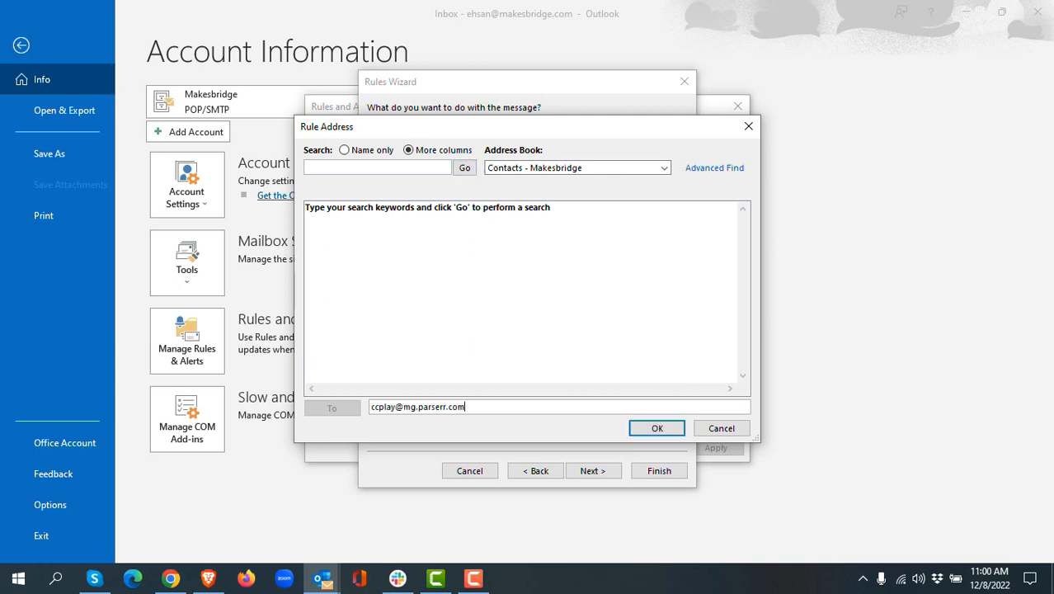
pyautogui.press('Return')
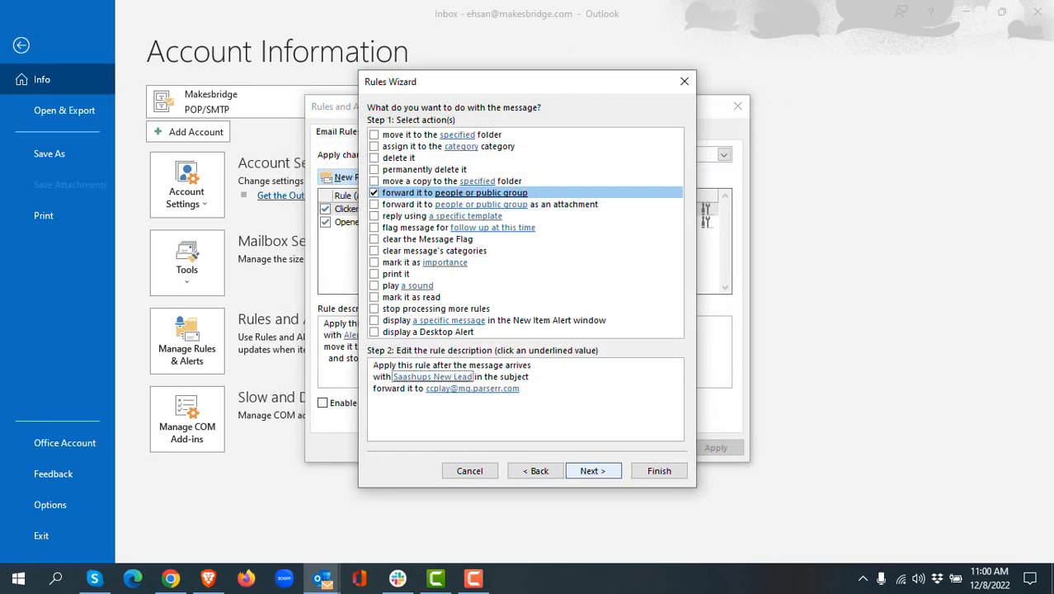
pyautogui.press('Return')
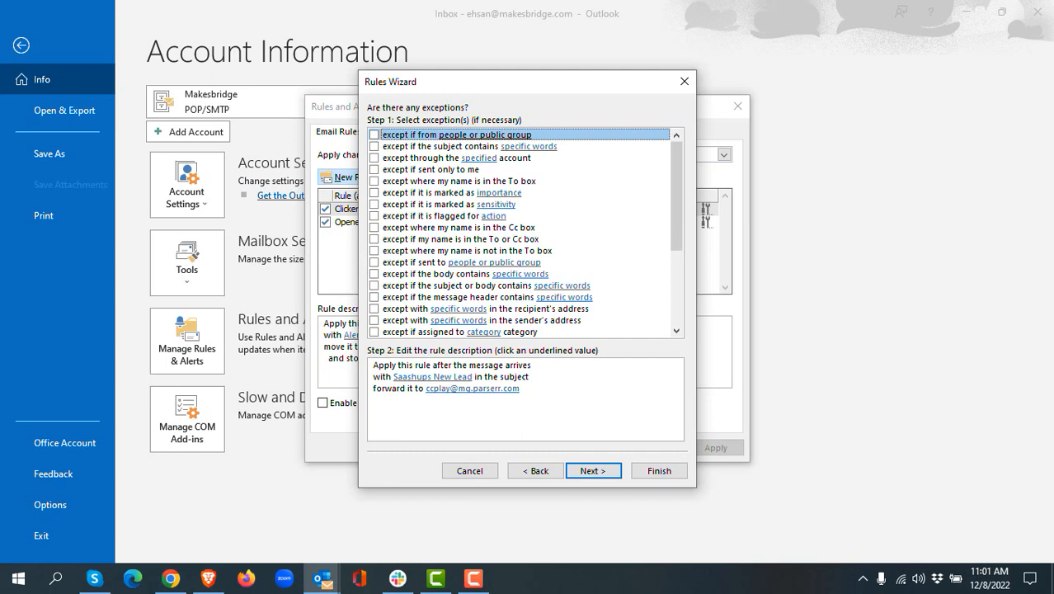
# - Add a rule exception for specific words in the subject, with "Re:" as a search phrase
pyautogui.click(374, 146)
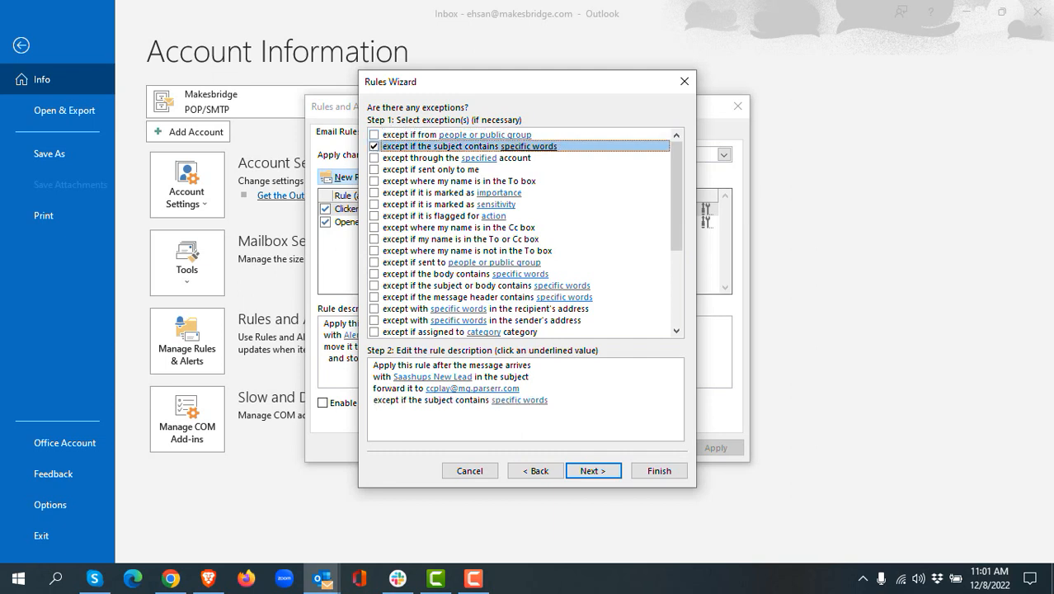
pyautogui.press('Tab')
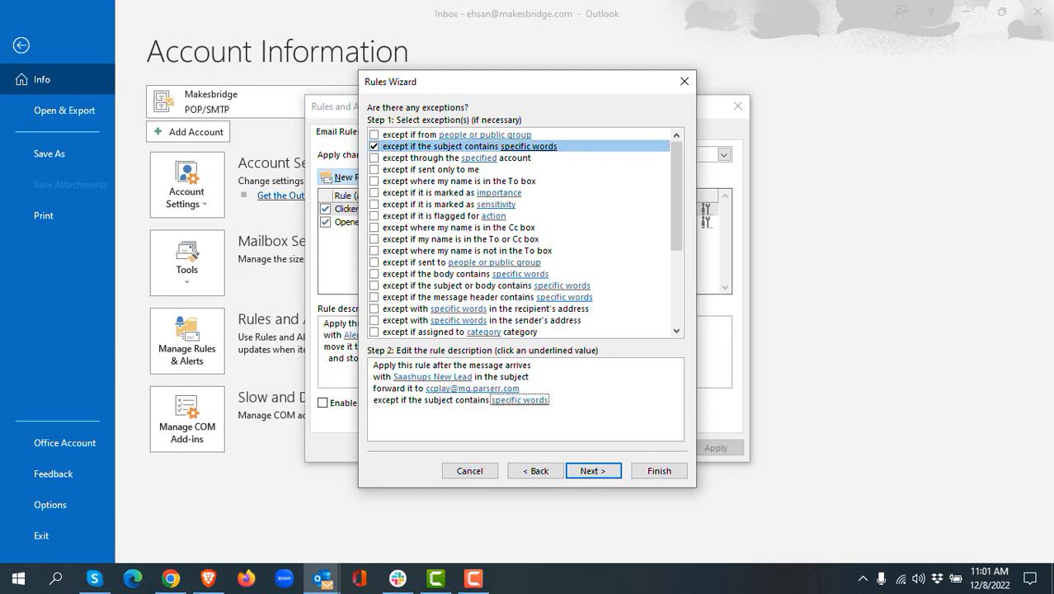
pyautogui.press('Return')
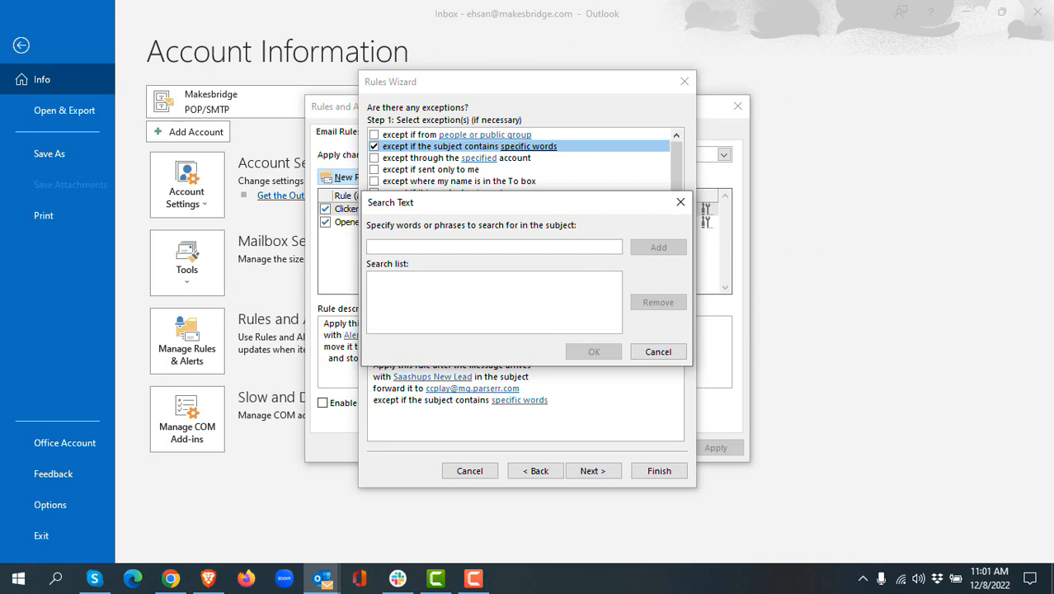
pyautogui.write('Re')
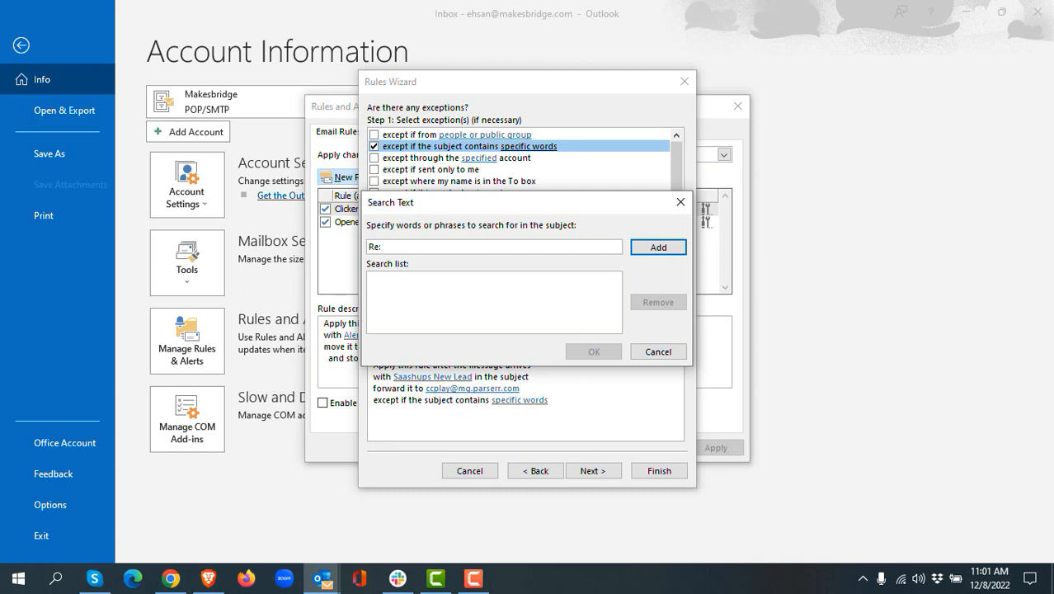
pyautogui.write(':')
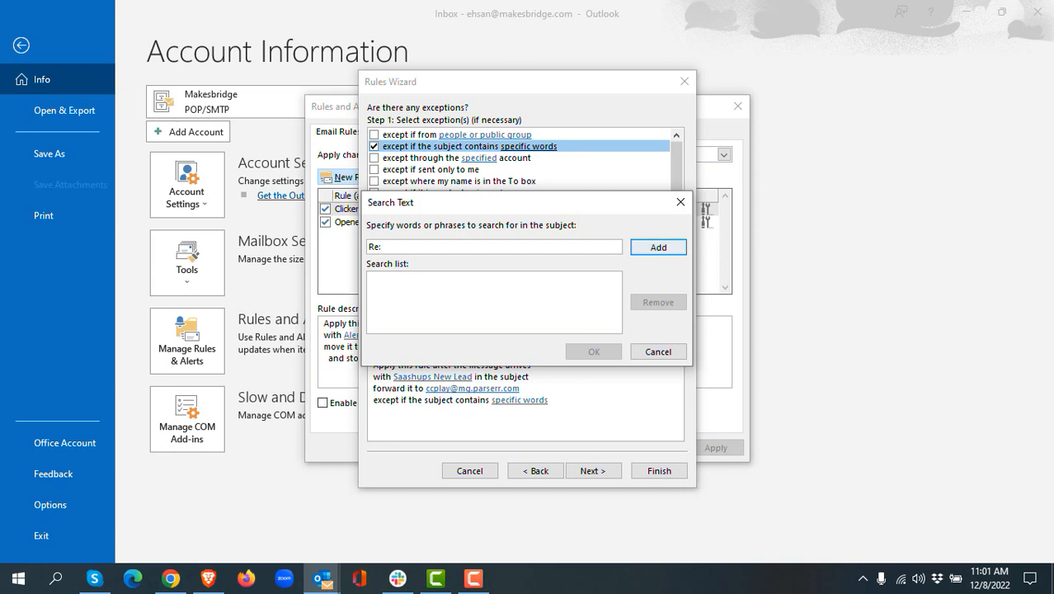
pyautogui.press('Return')
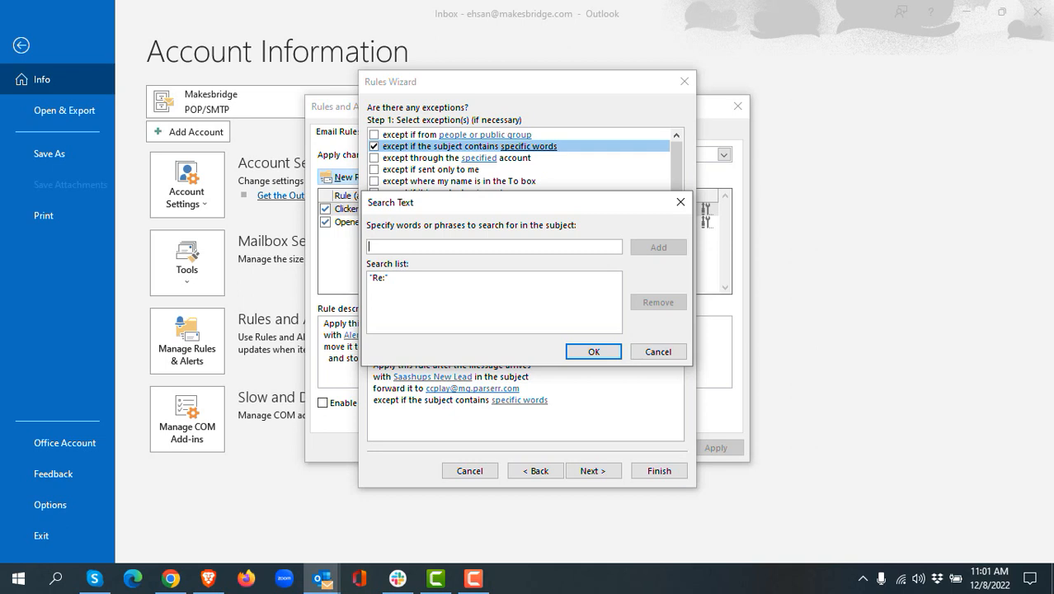
# - Add "FW:" as a second phrase to the subject exception and accept the search list
pyautogui.write('F')
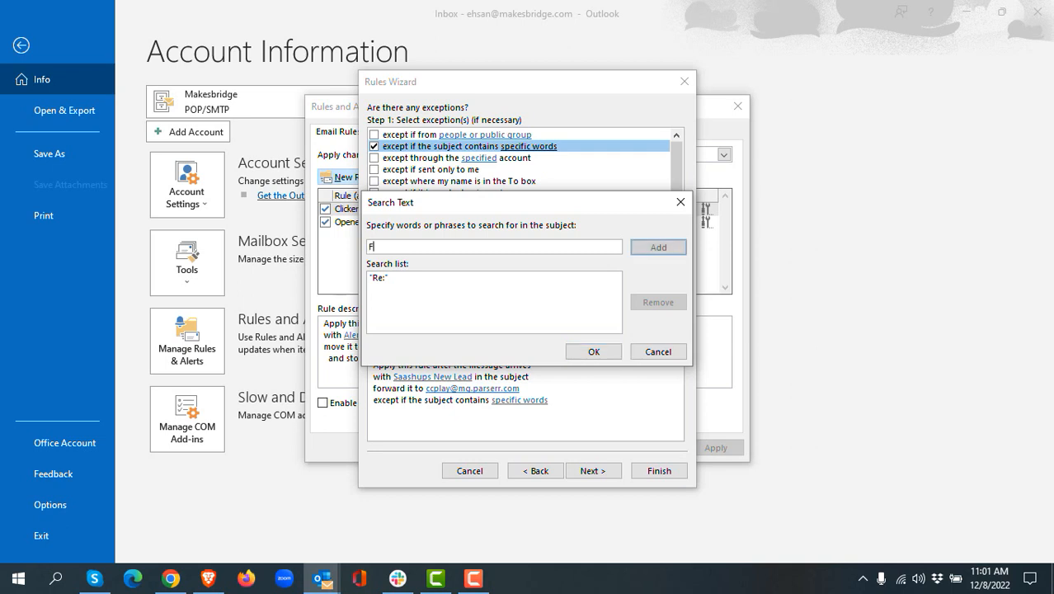
pyautogui.write('o')
pyautogui.press('BackSpace')
pyautogui.write('W:')
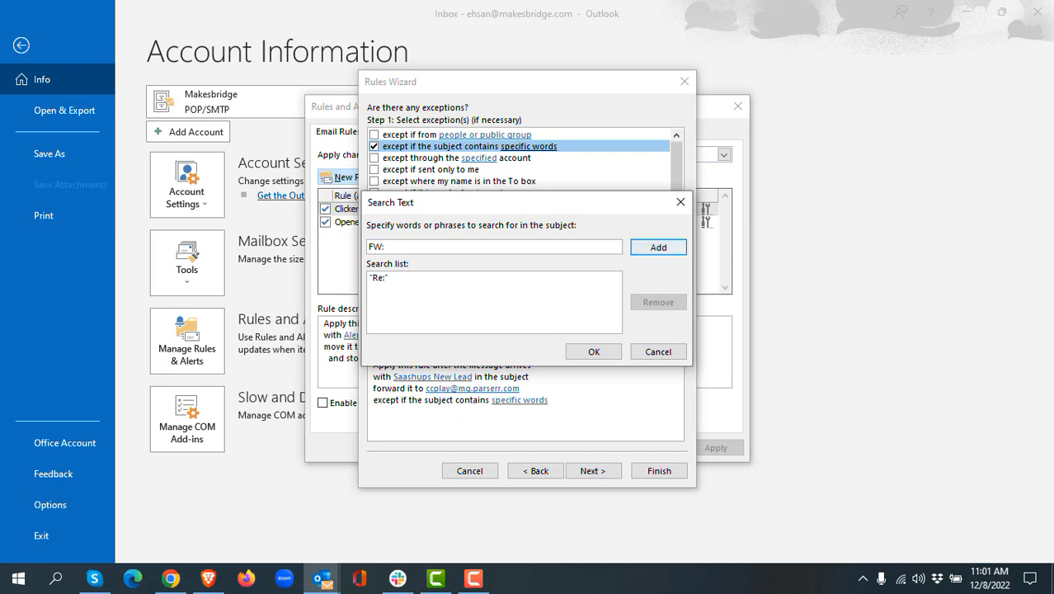
pyautogui.press('Return')
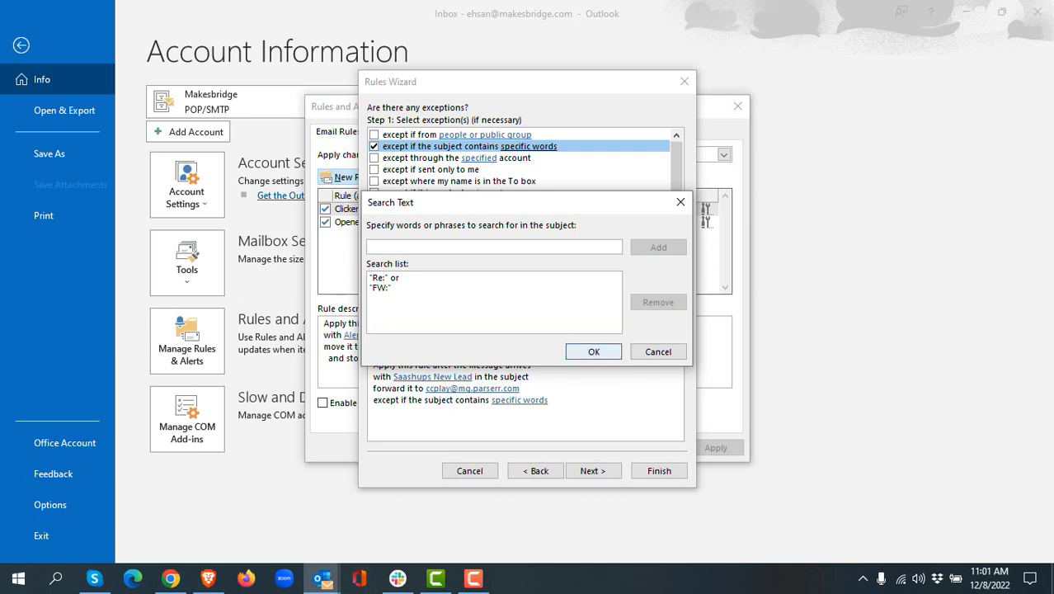
pyautogui.press('Return')
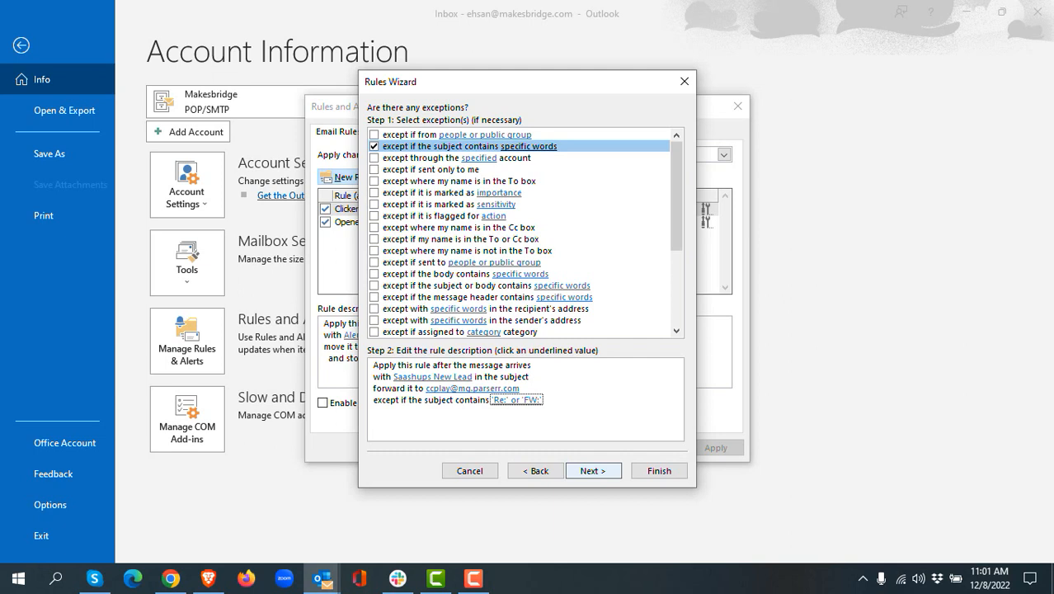
# - Set the "Saashups New Lead" rule to run now on messages already in the Inbox and finish the rule setup
pyautogui.click(593, 470)
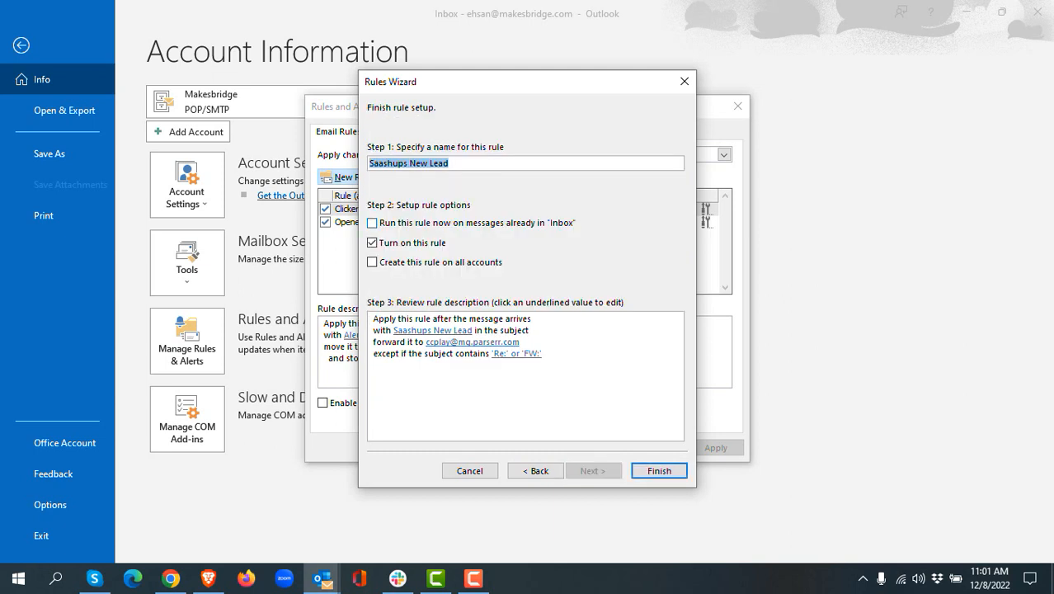
pyautogui.click(372, 223)
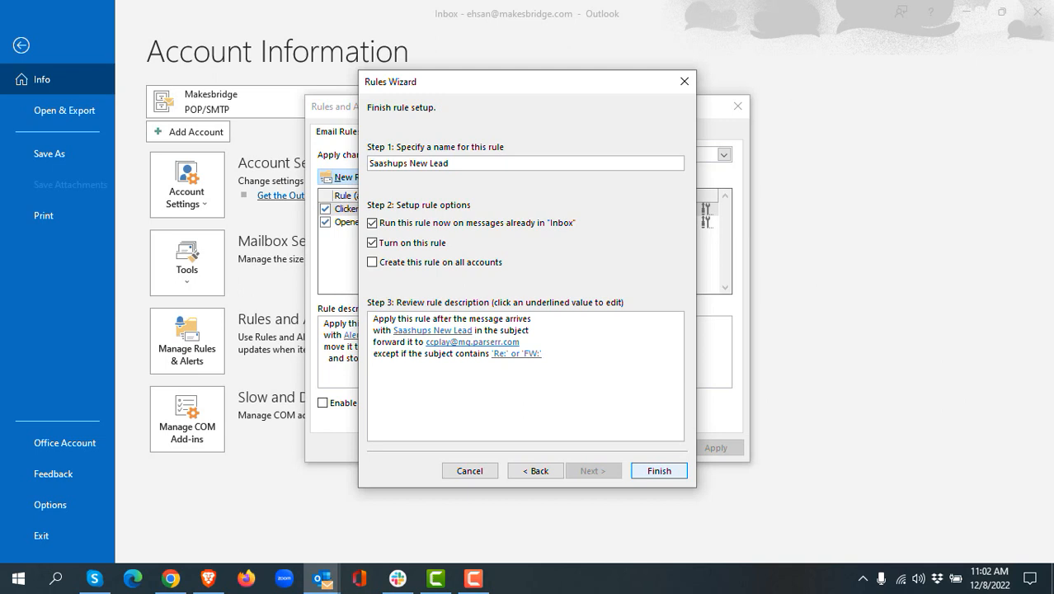
pyautogui.click(659, 470)
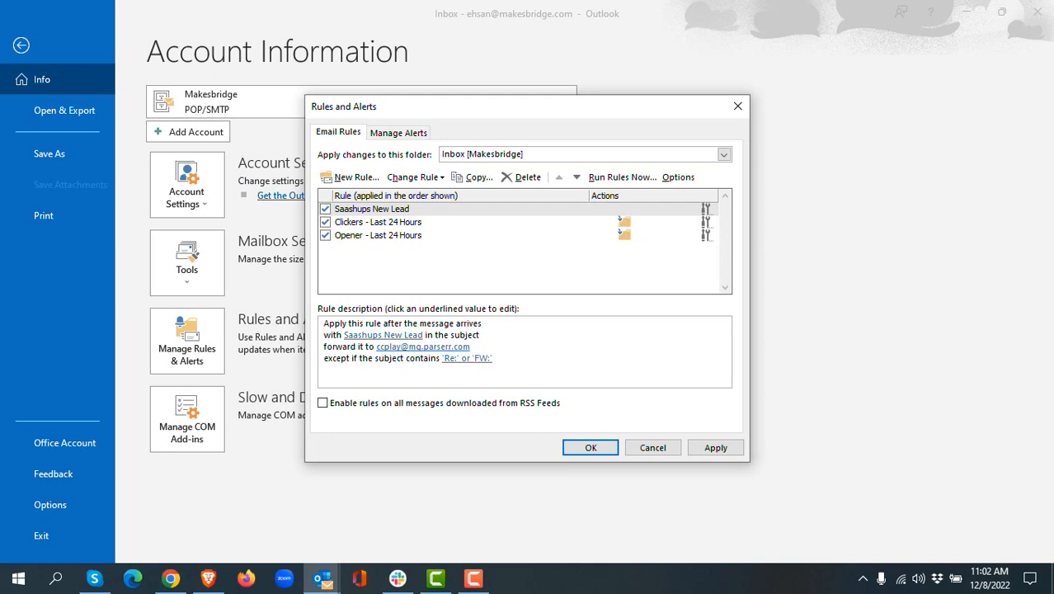
# - Apply the "Saashups New Lead" rule, accept the rules list and return to the mailbox
pyautogui.click(371, 209)
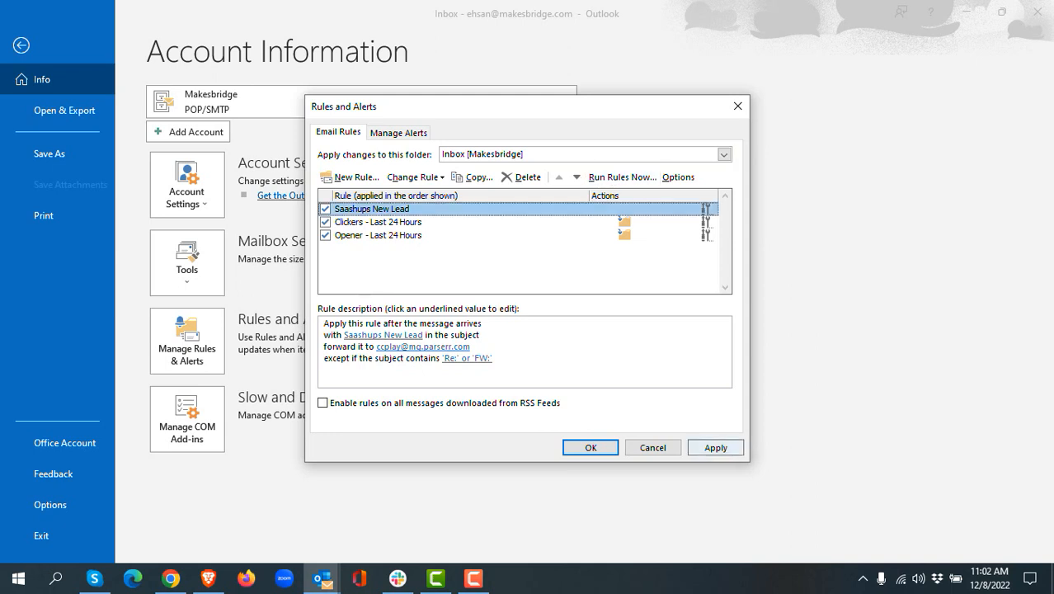
pyautogui.click(715, 447)
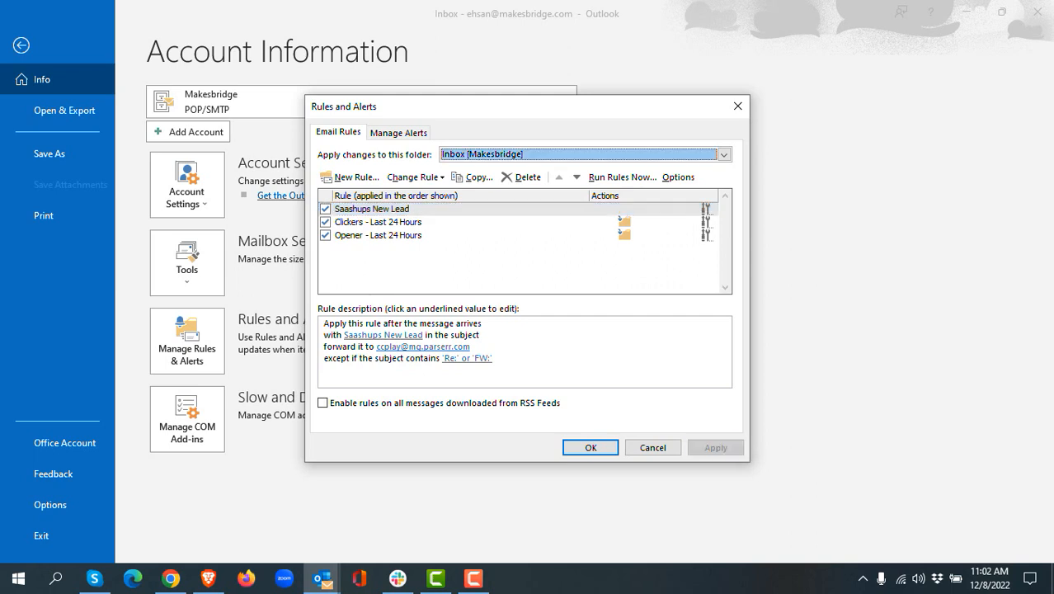
pyautogui.click(591, 447)
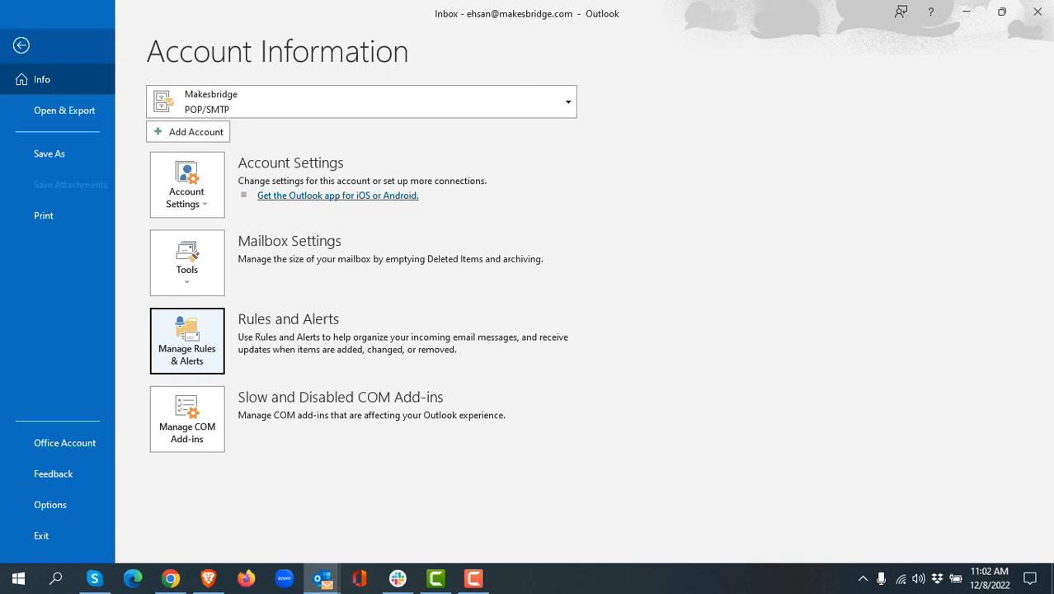
pyautogui.click(22, 45)
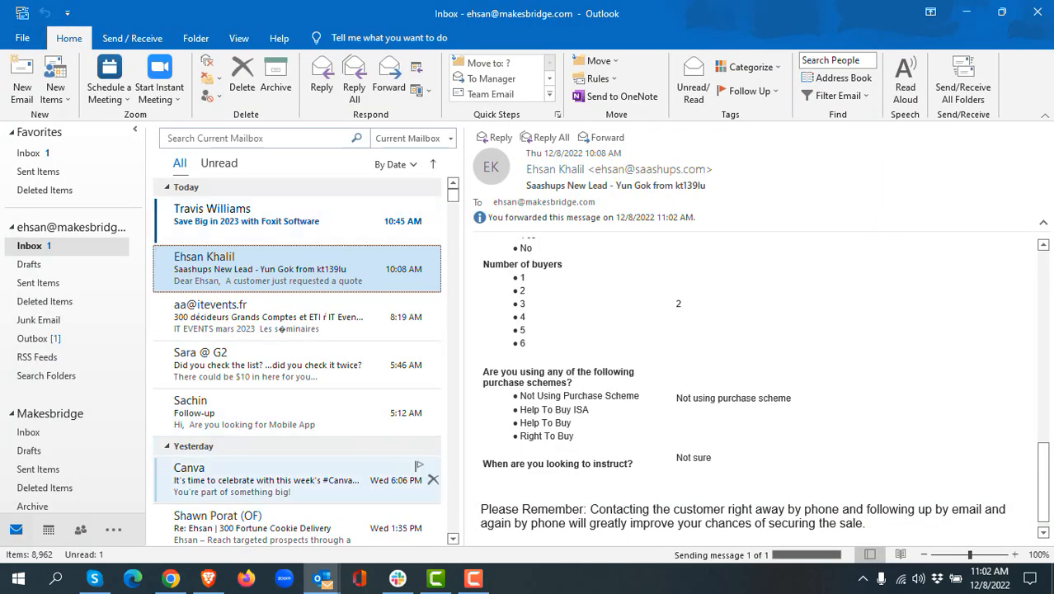
# - Switch to the Parserr dashboard in Chrome and check the inbox that receives the forwarded emails
pyautogui.click(171, 579)
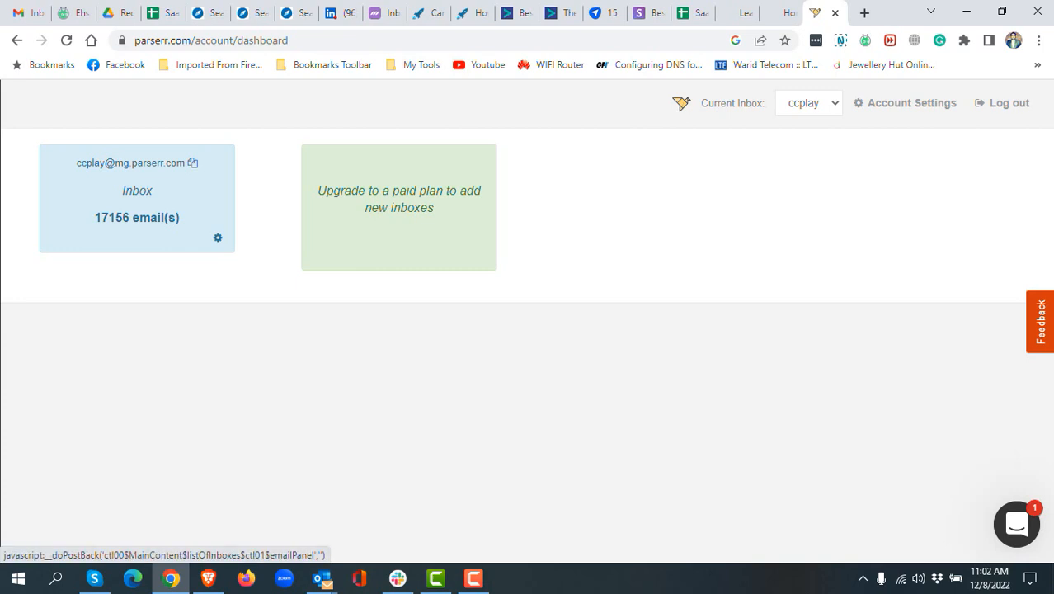
pyautogui.click(168, 200)
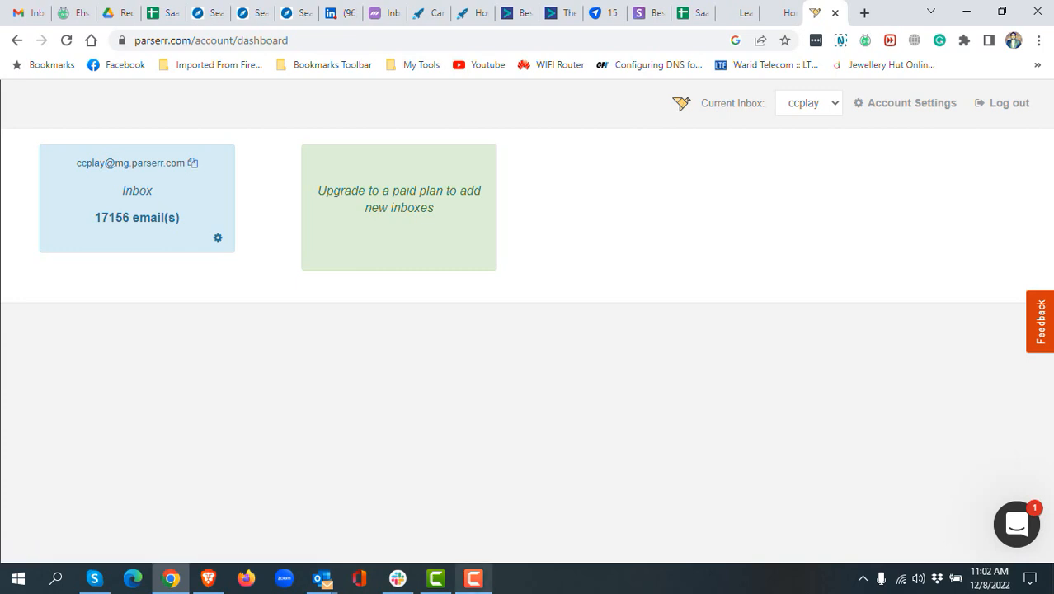
pyautogui.moveTo(474, 578)
pyautogui.moveTo(473, 536)
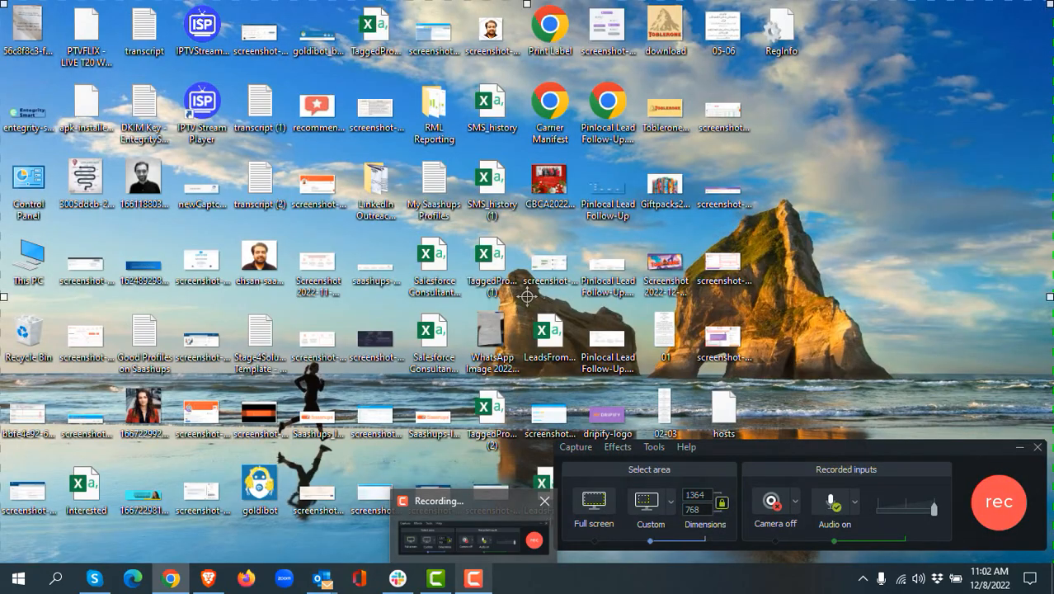